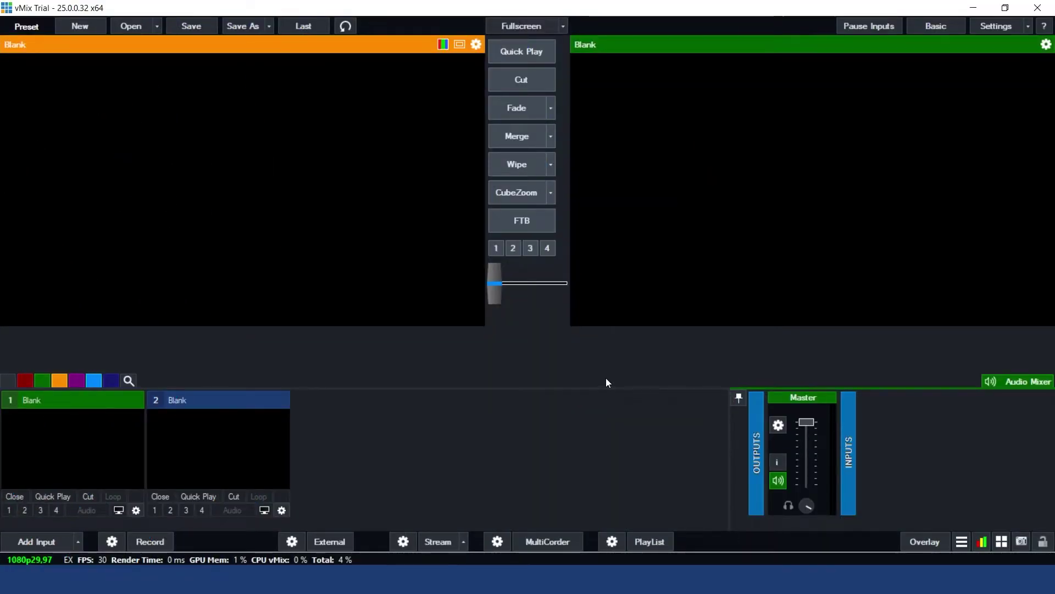
Choose Web Browser as the new input type and copy the Twitter search URL from Chrome
left_click(68, 533)
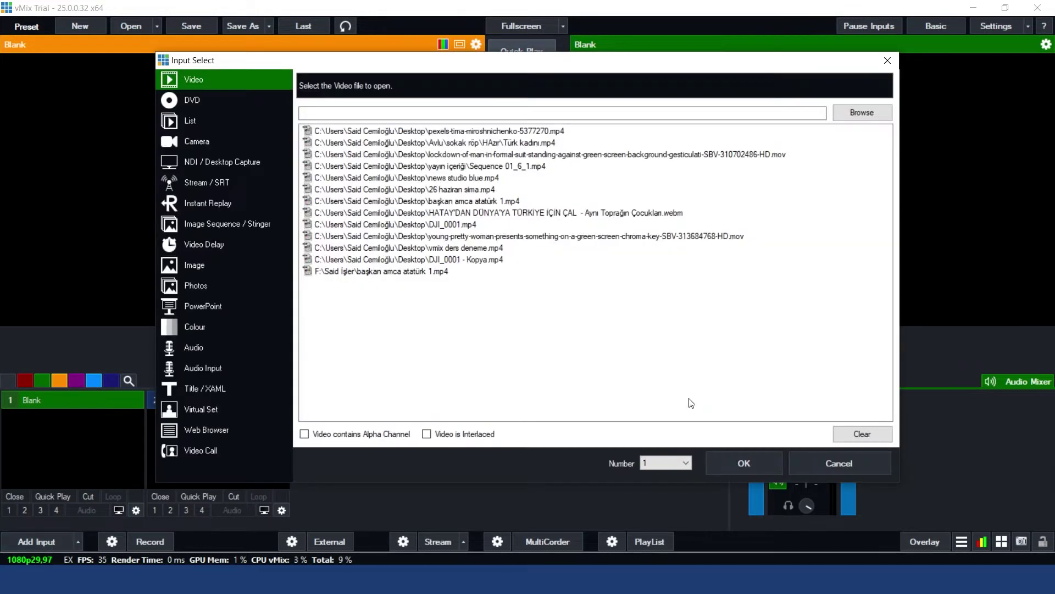
left_click(245, 429)
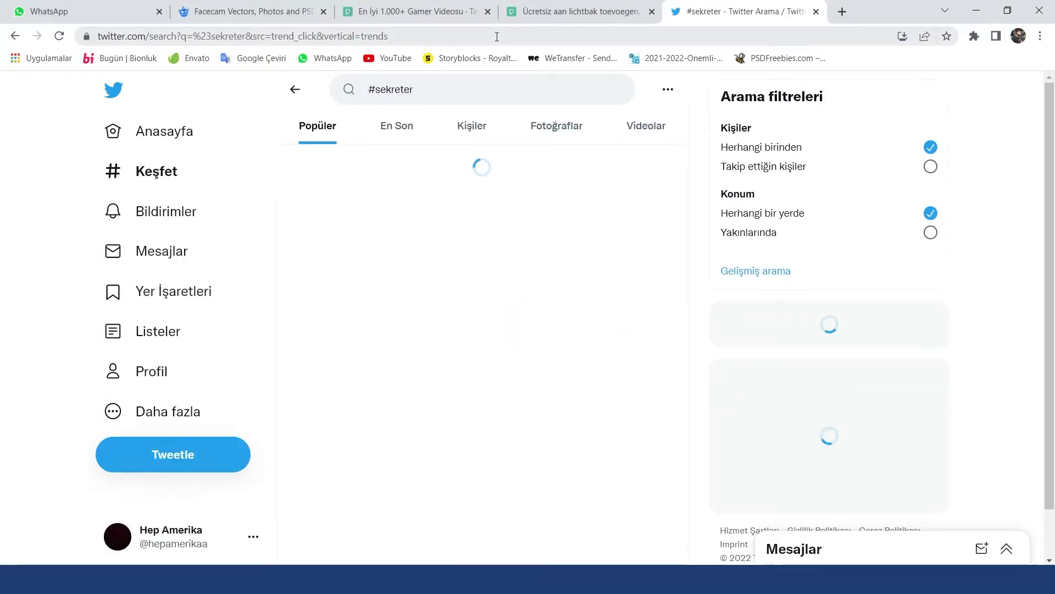
left_click(497, 36)
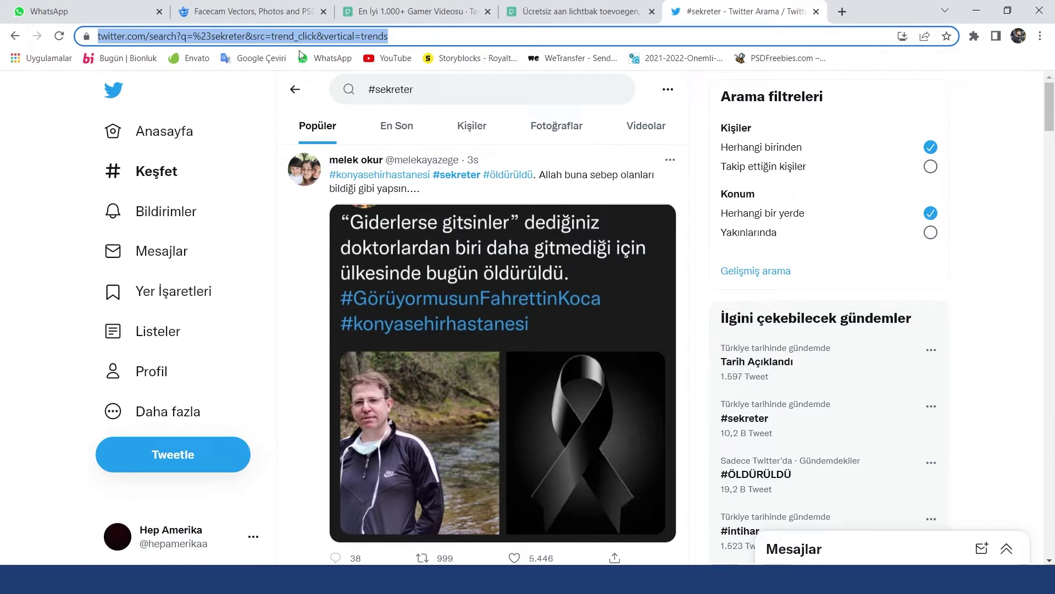
triple_click(419, 37)
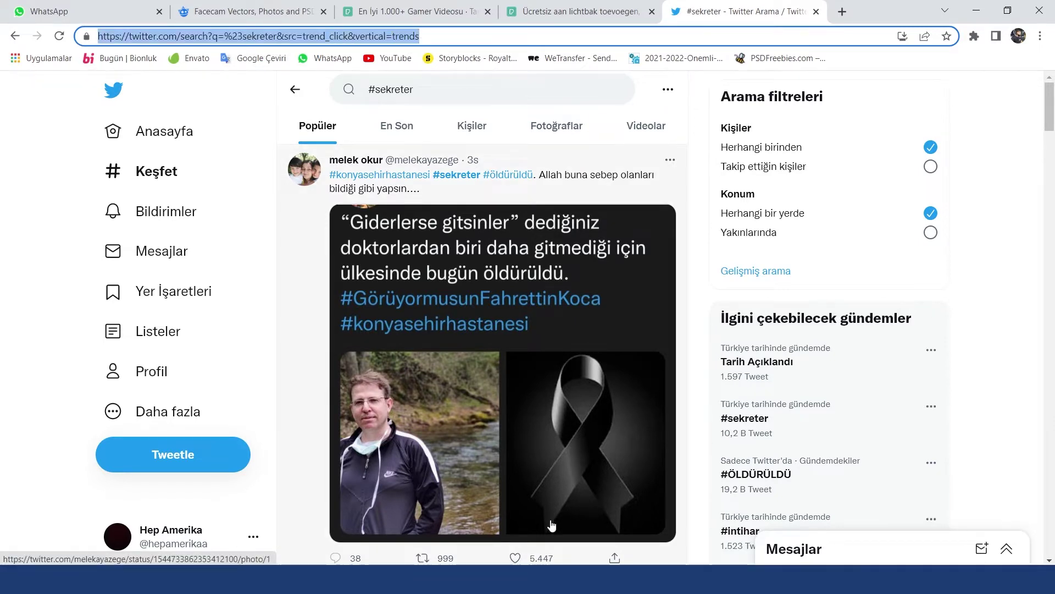
left_click(536, 542)
Paste the Twitter search URL into the Web Browser input's URL field and add it
left_click(584, 528)
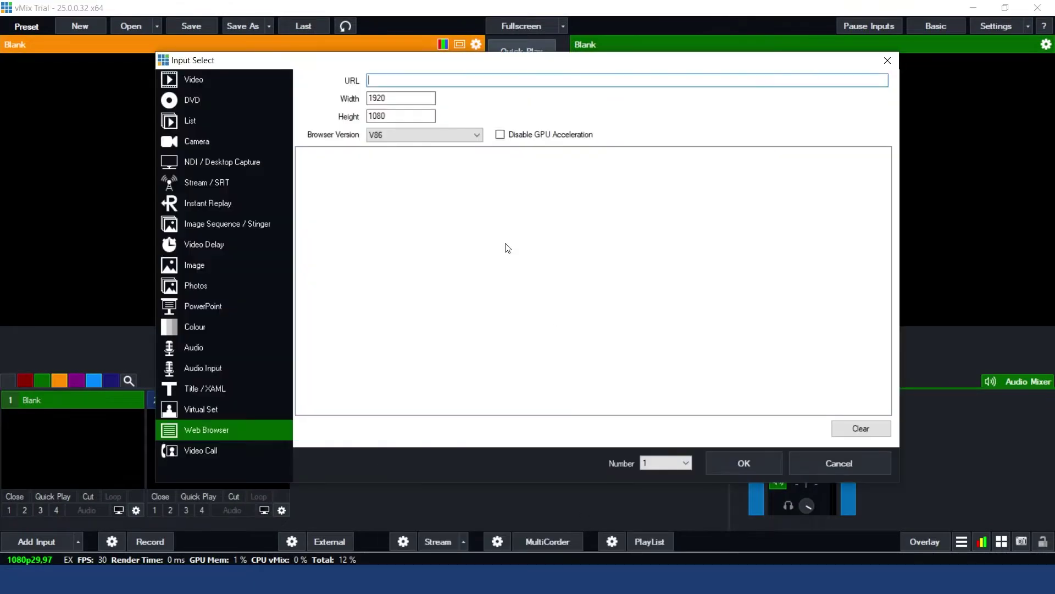
type("https://twitter.com/search?q=%23sekreter&src=trend_click&vertical=trends")
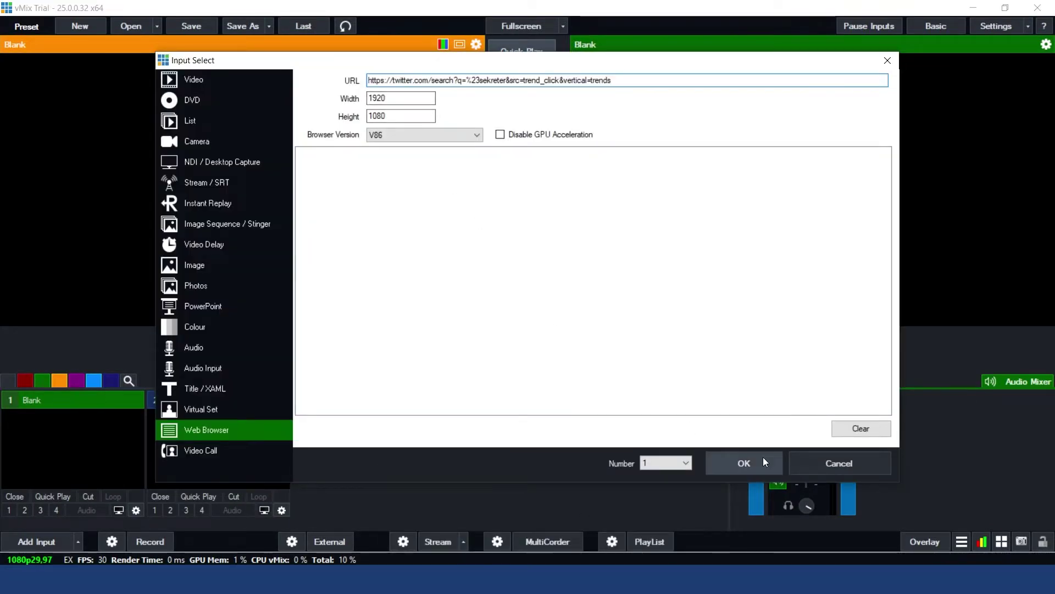
left_click(762, 462)
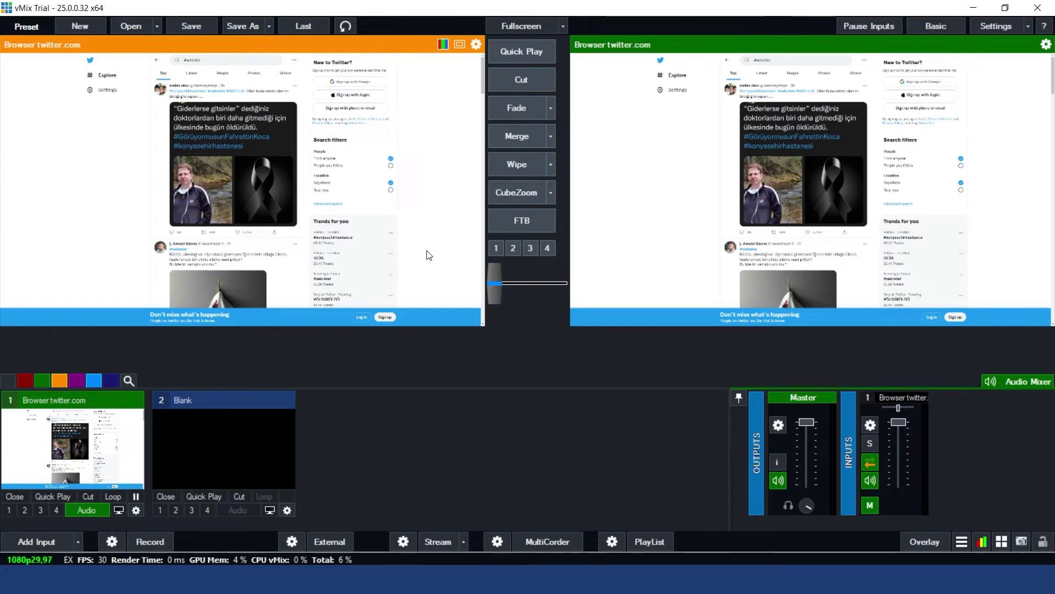
Enable Keyboard on the Twitter browser input and open a single tweet's detail page
right_click(276, 168)
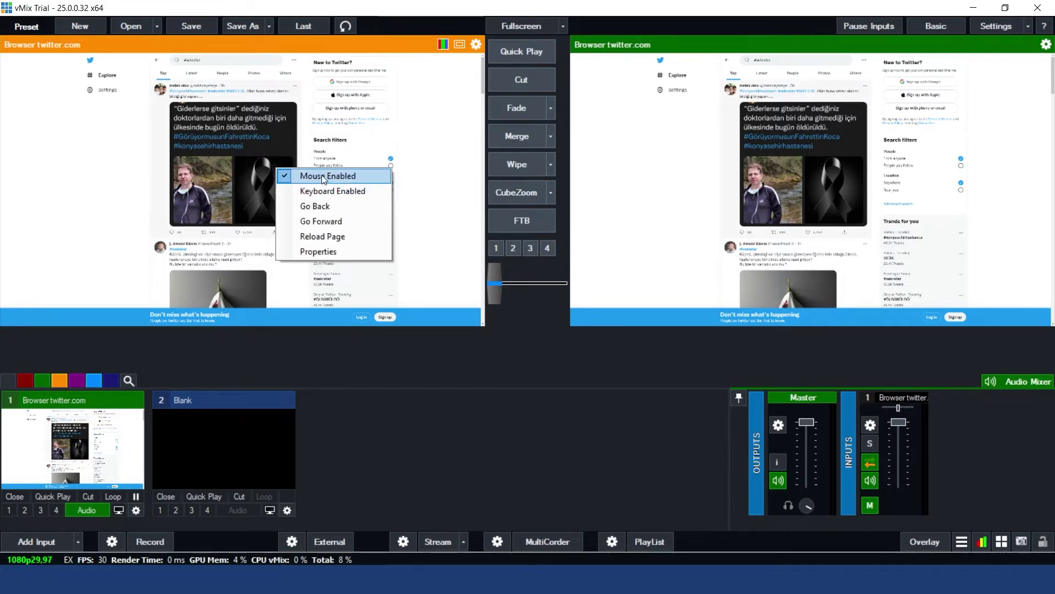
left_click(330, 190)
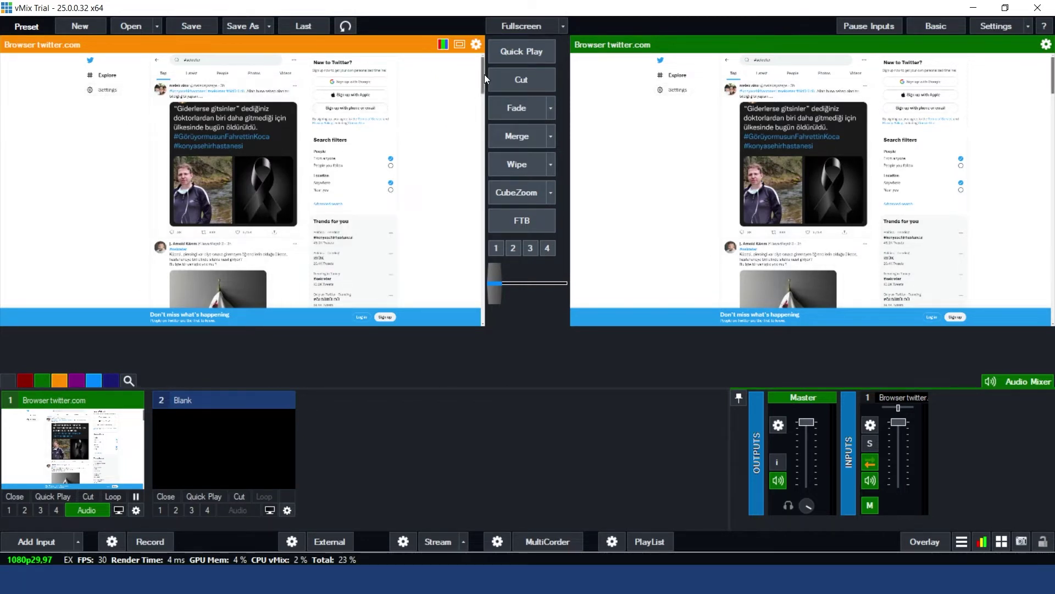
left_click_drag(484, 74, 472, 158)
scroll(471, 158, "up", 10)
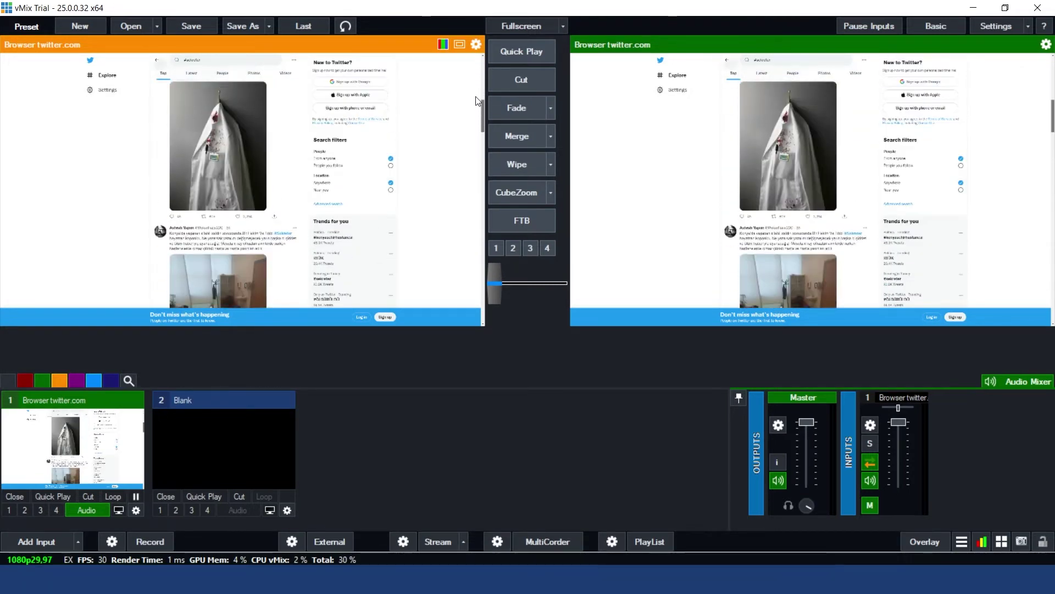
left_click(248, 88)
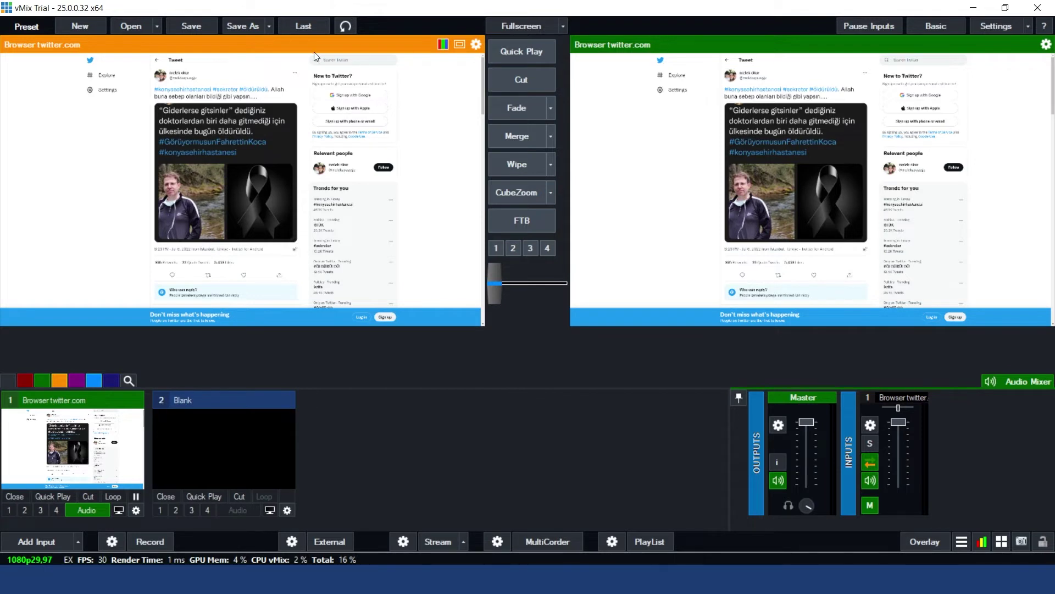
Type a search term into the Twitter search box, then clear it
left_click(317, 61)
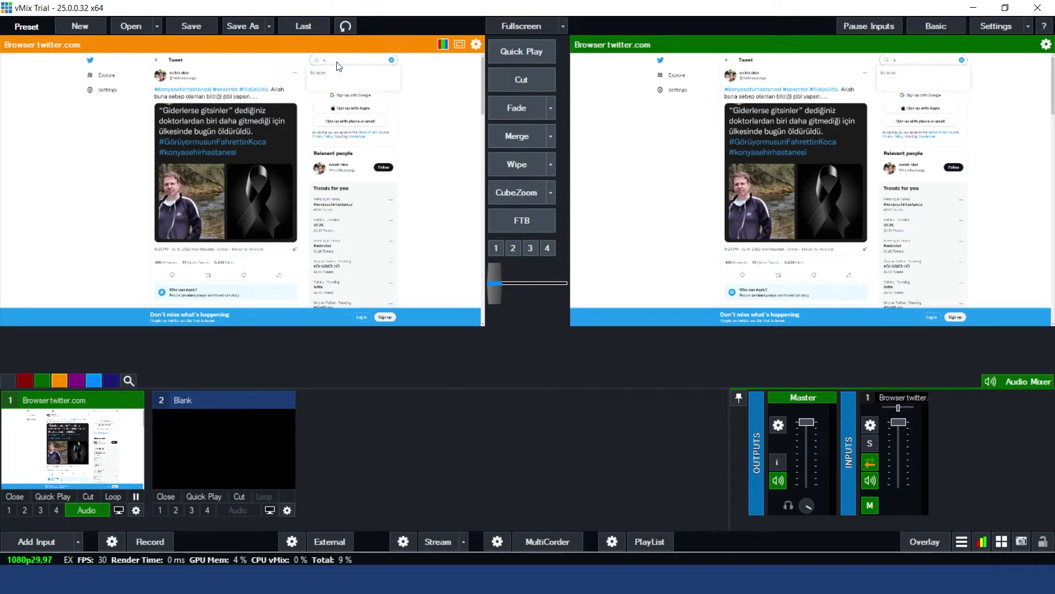
type("sadd cumaoğlu")
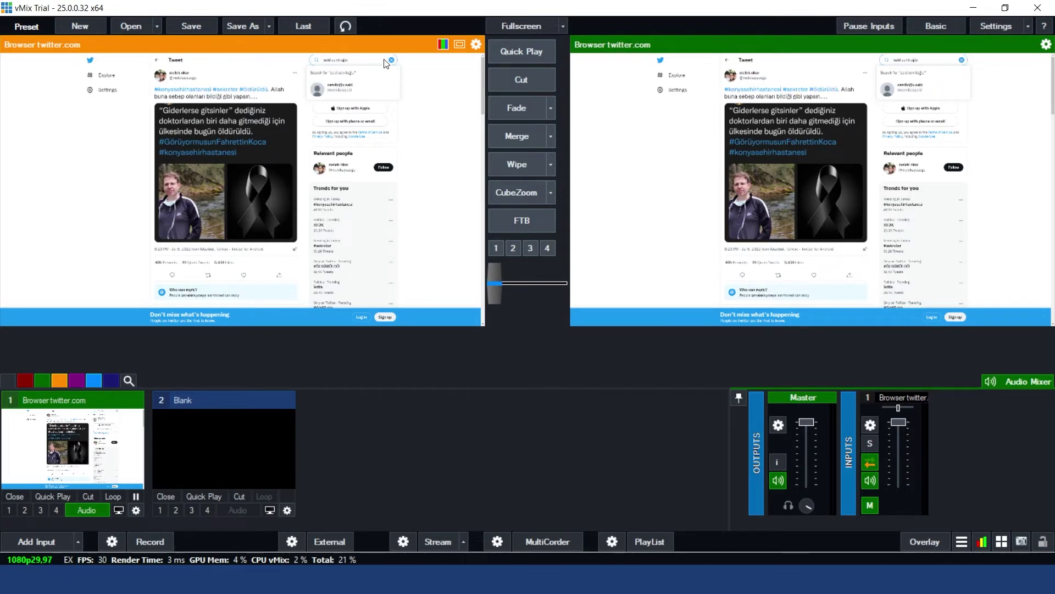
left_click(392, 60)
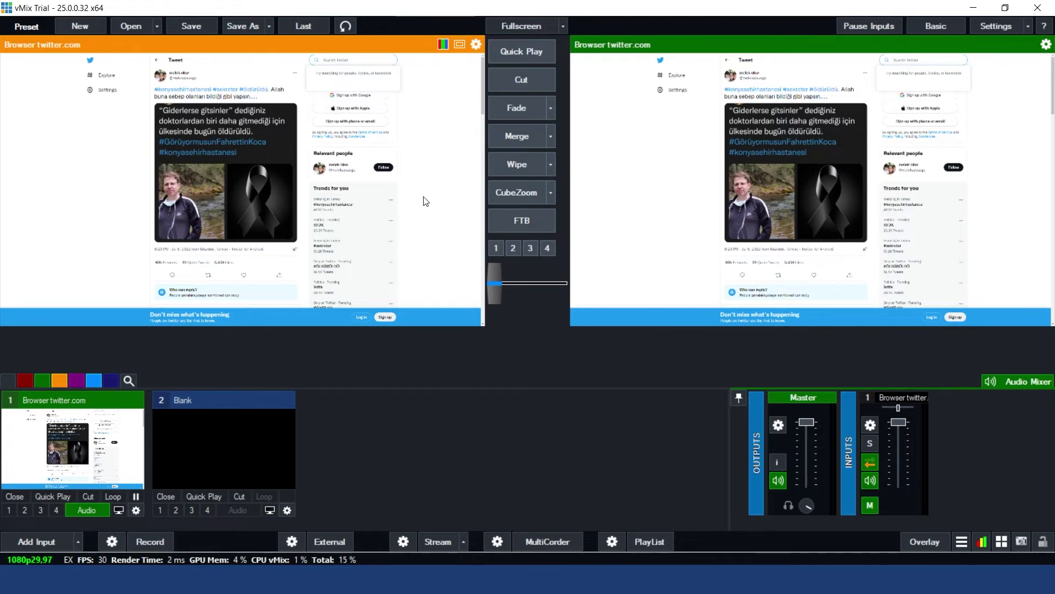
Turn off mouse and keyboard control of the Twitter browser input
right_click(118, 209)
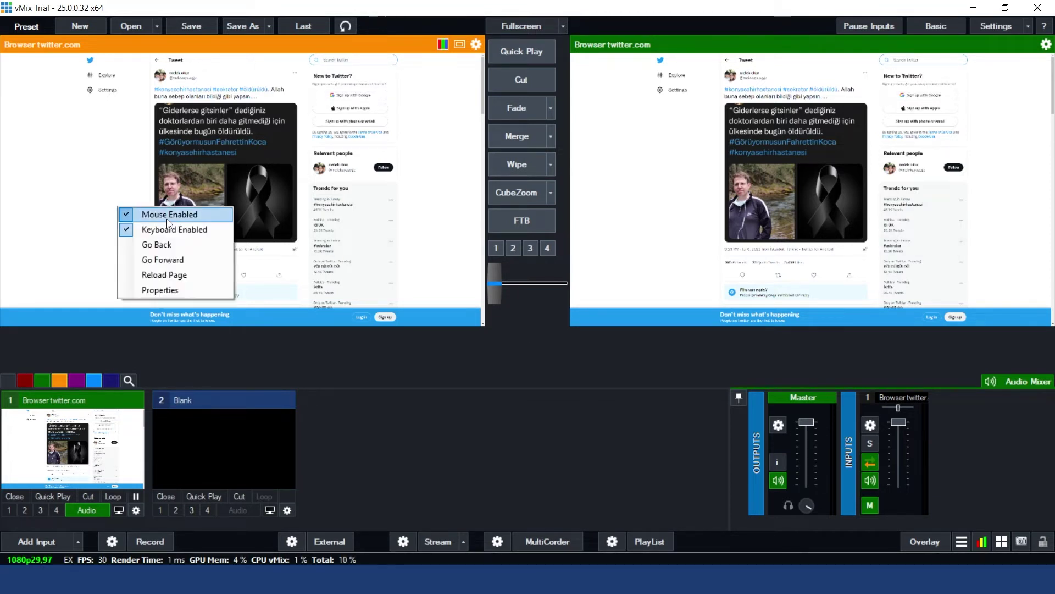
left_click(113, 206)
right_click(113, 206)
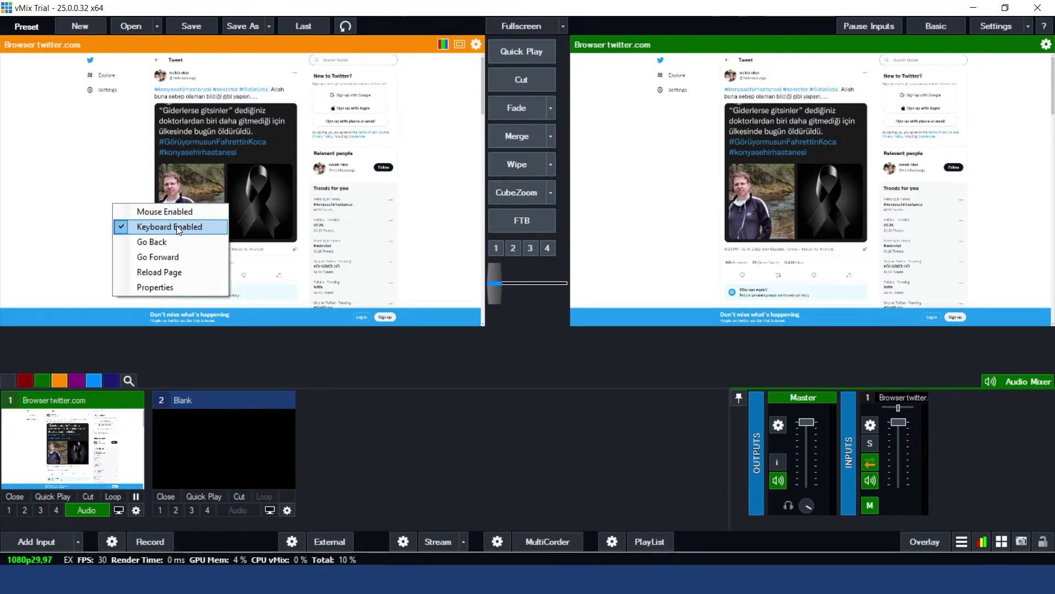
left_click(143, 226)
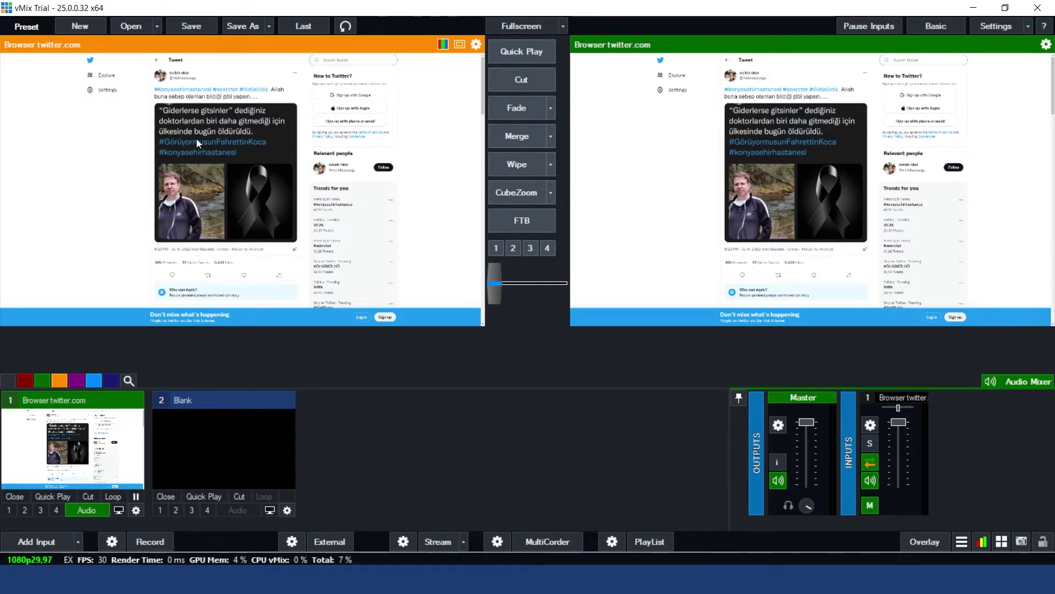
Go back to the search results, forward to the tweet page, then reload it
right_click(279, 176)
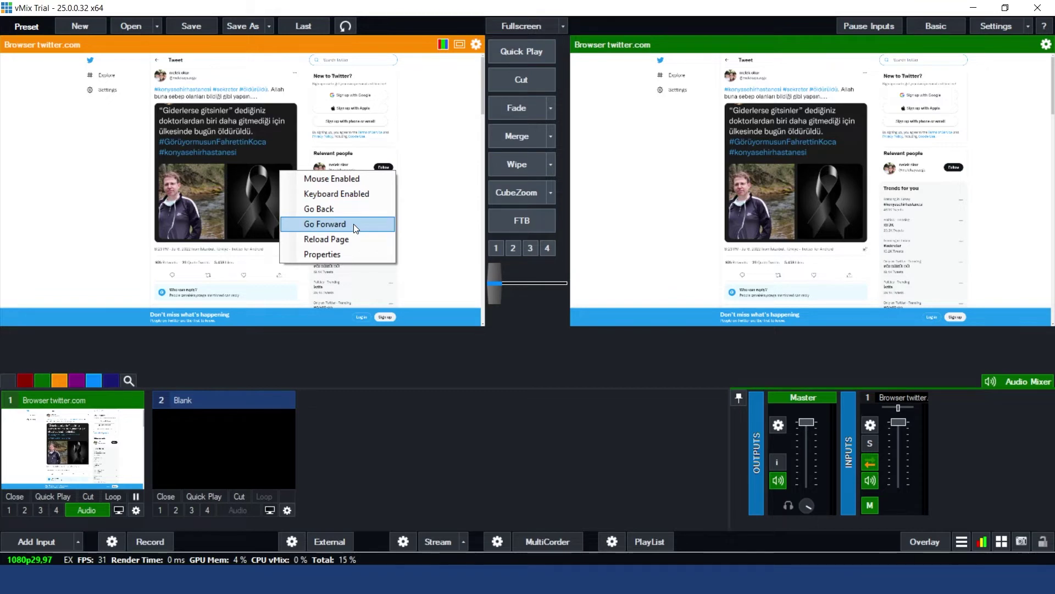
left_click(353, 210)
right_click(341, 192)
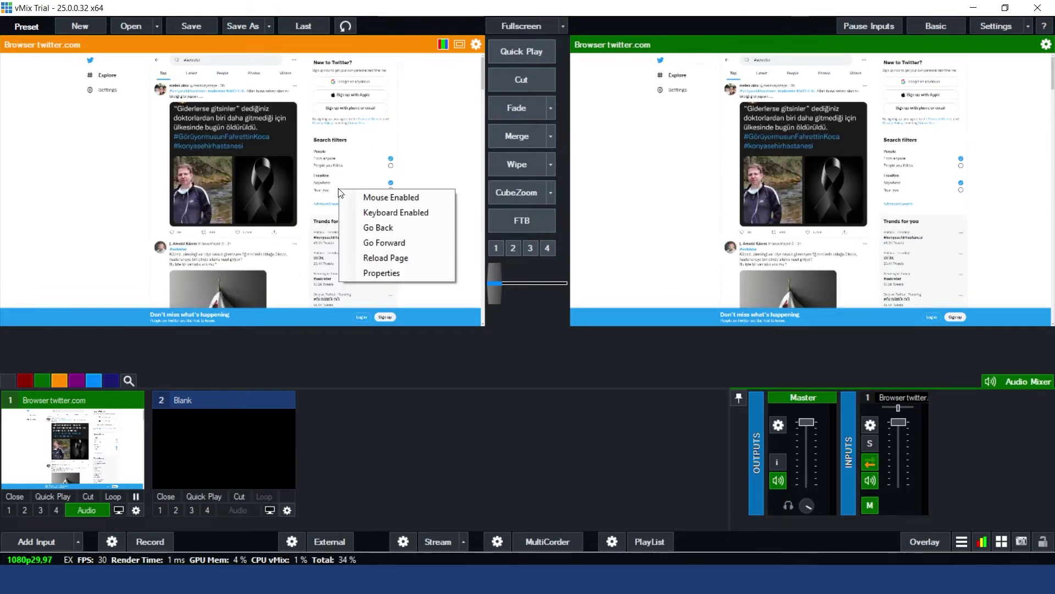
left_click(384, 241)
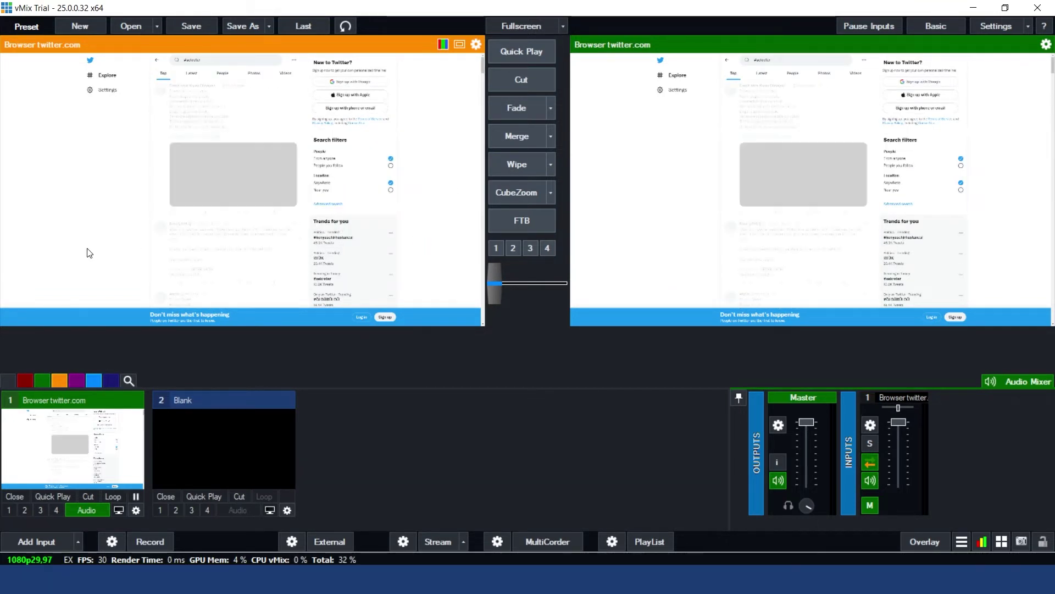
right_click(108, 179)
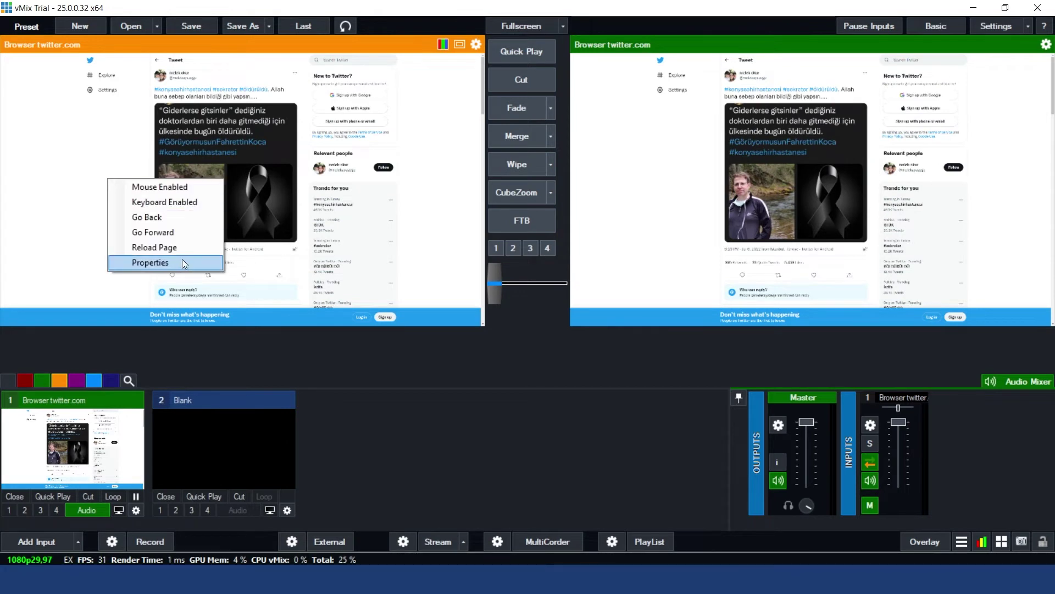
left_click(185, 248)
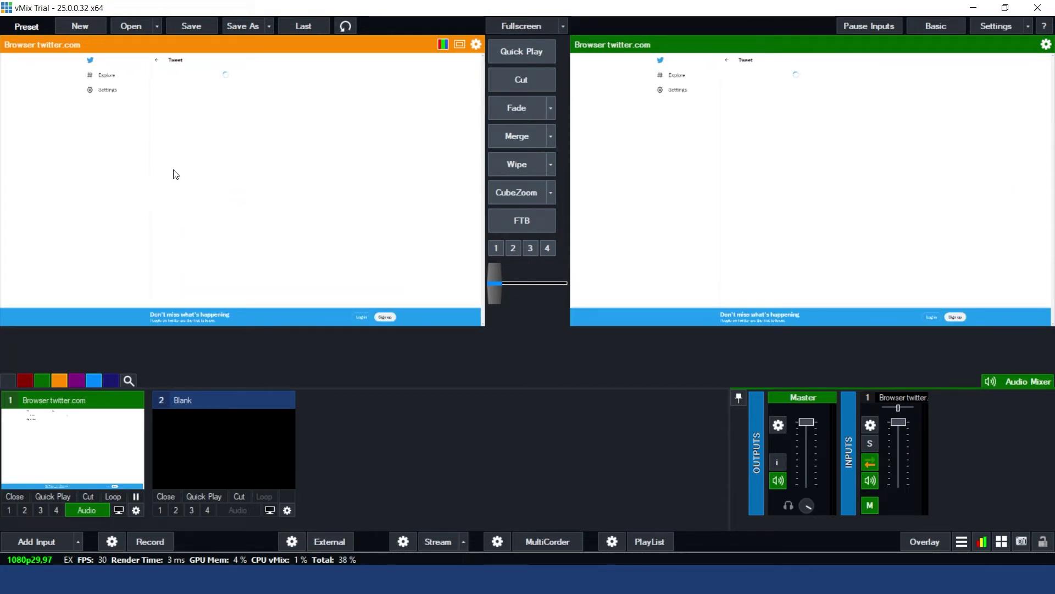
right_click(130, 177)
left_click(200, 260)
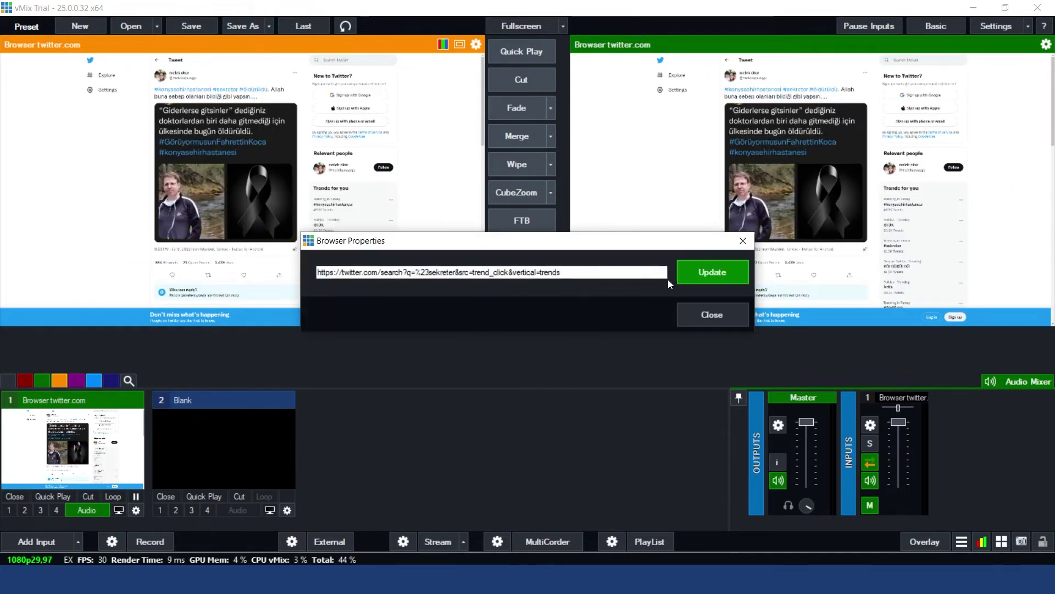
left_click_drag(575, 250, 518, 200)
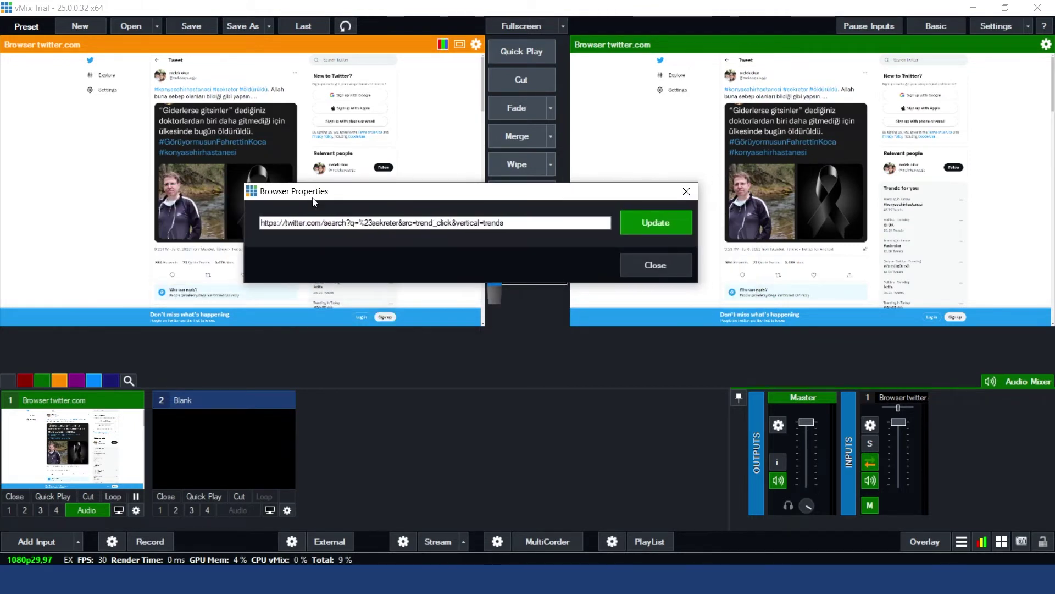
triple_click(286, 222)
left_click_drag(286, 222, 255, 214)
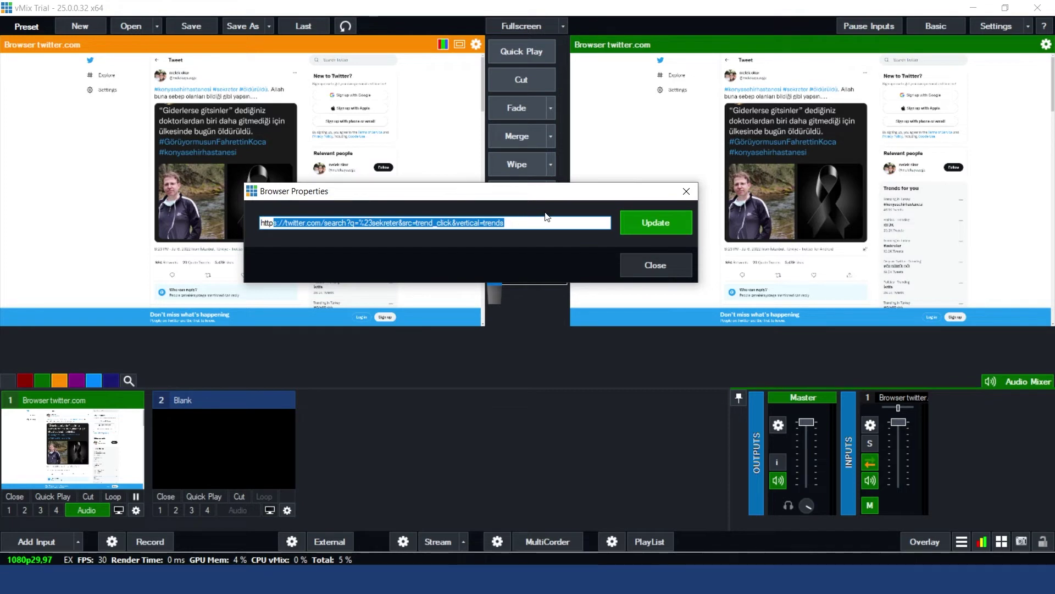
left_click(686, 192)
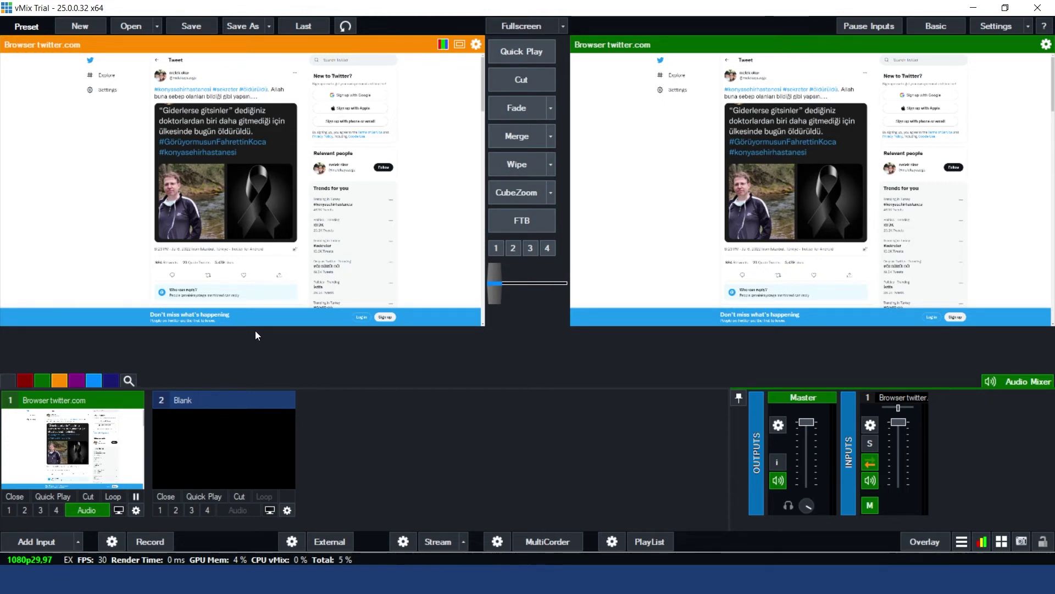
Add Yeni Microsoft PowerPoint Sunusu.pptx from the Desktop as a PowerPoint input
left_click(64, 550)
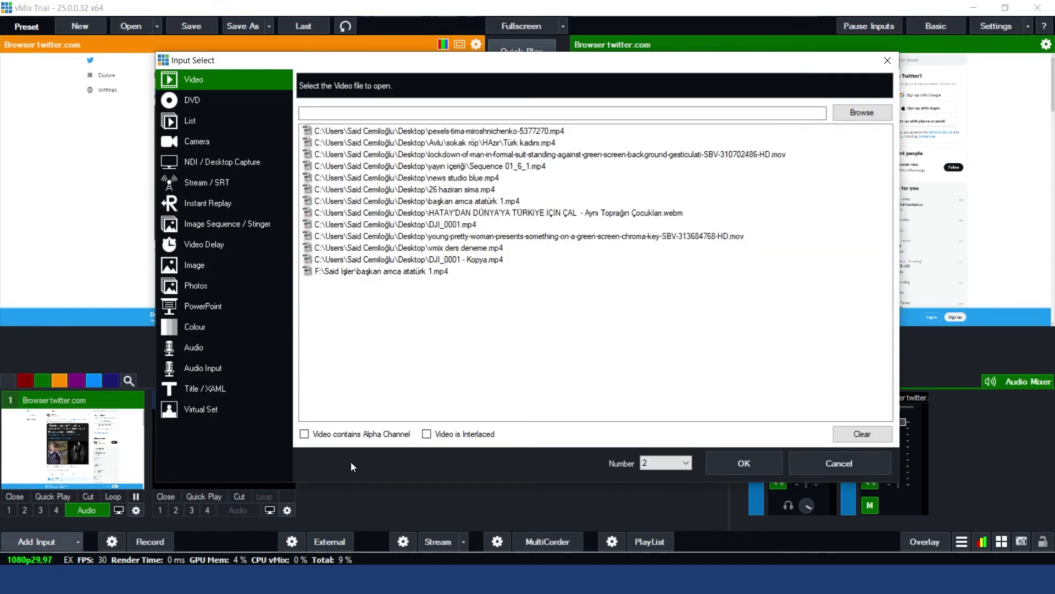
left_click(216, 307)
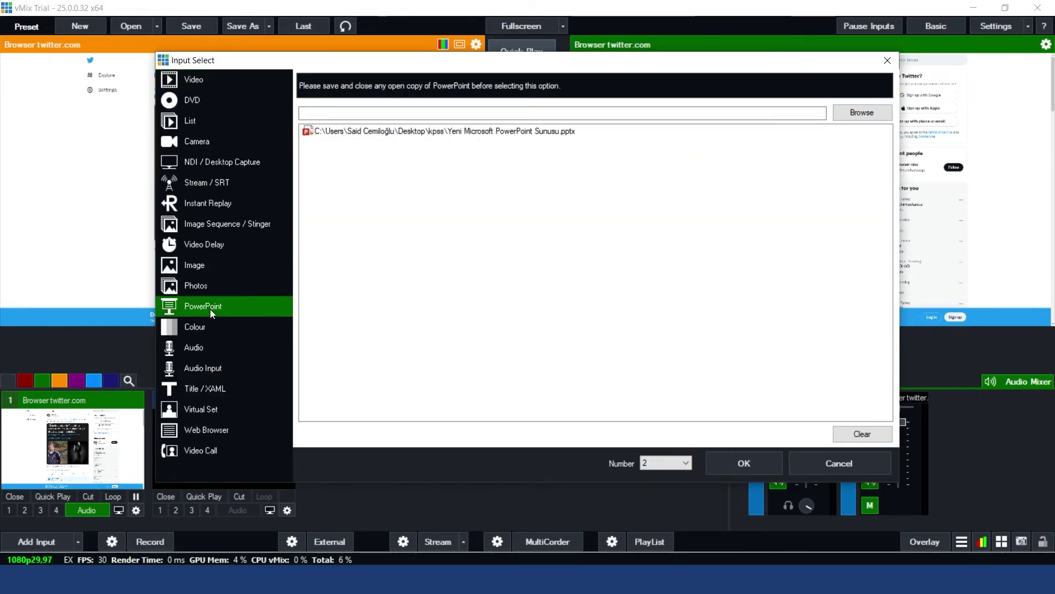
left_click(861, 116)
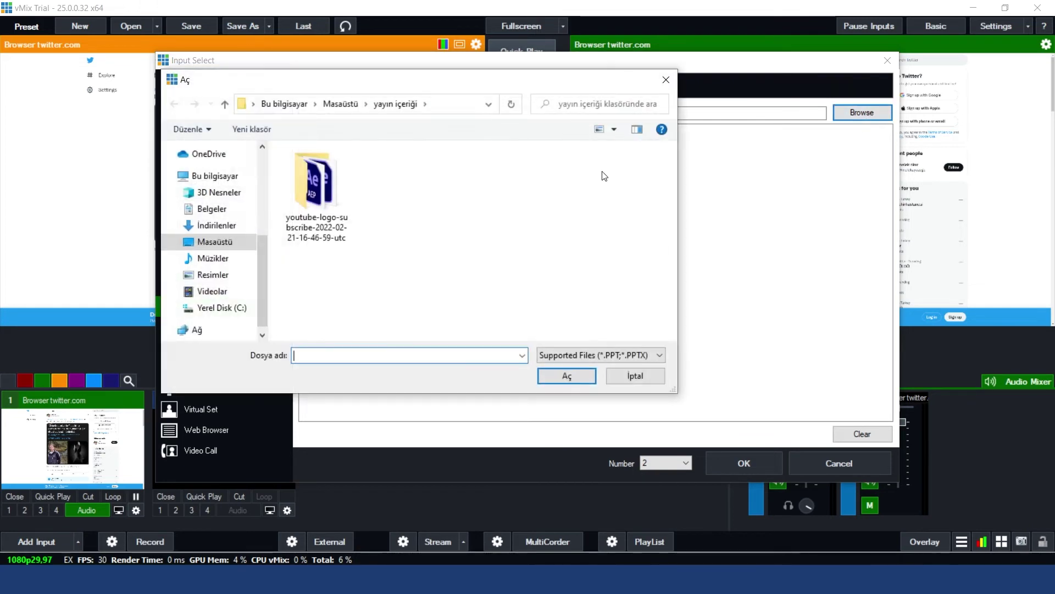
left_click(212, 242)
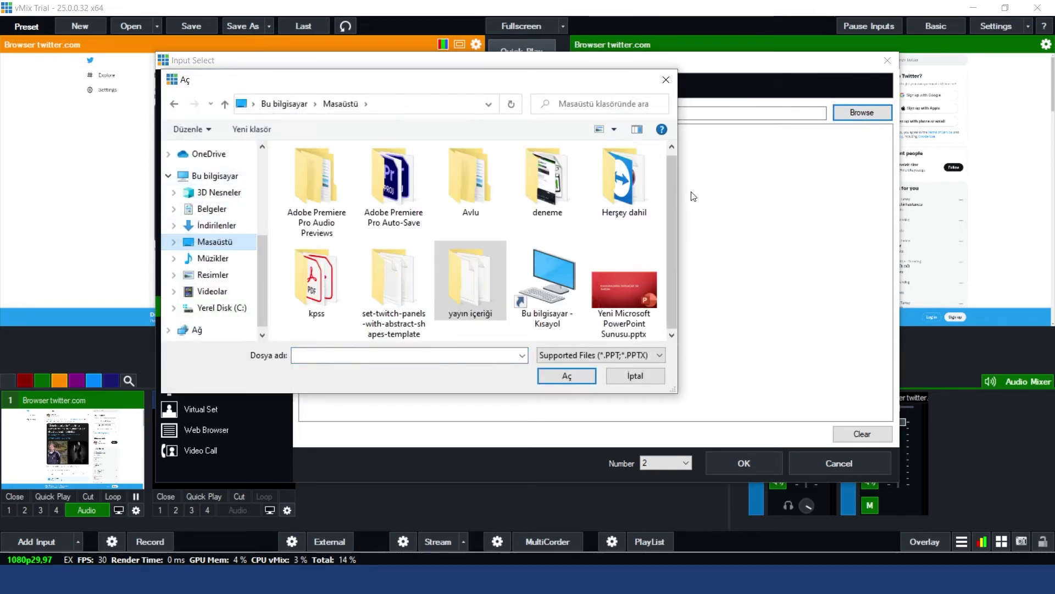
double_click(626, 312)
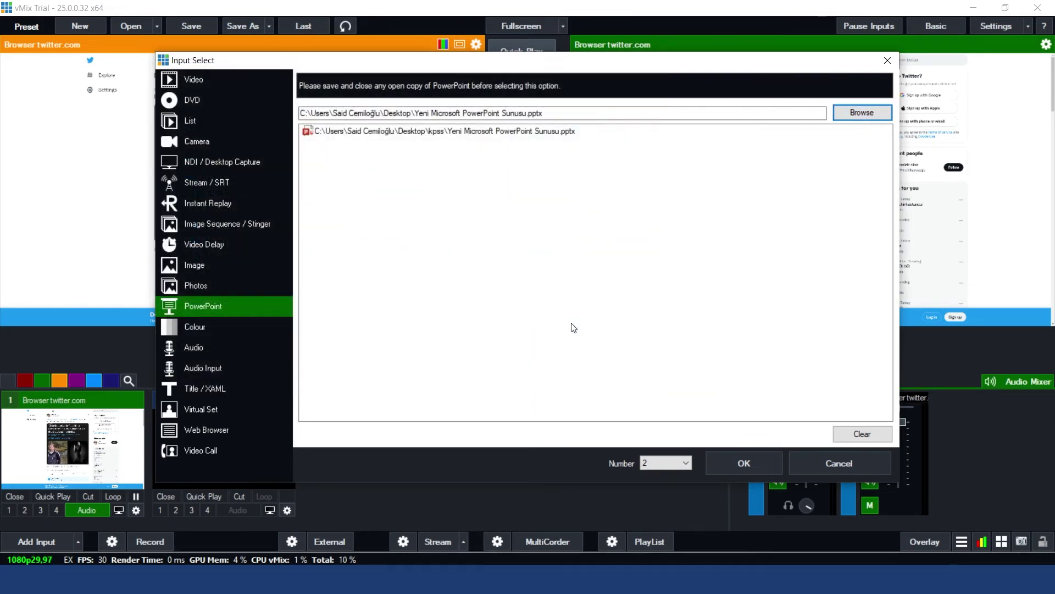
left_click(749, 464)
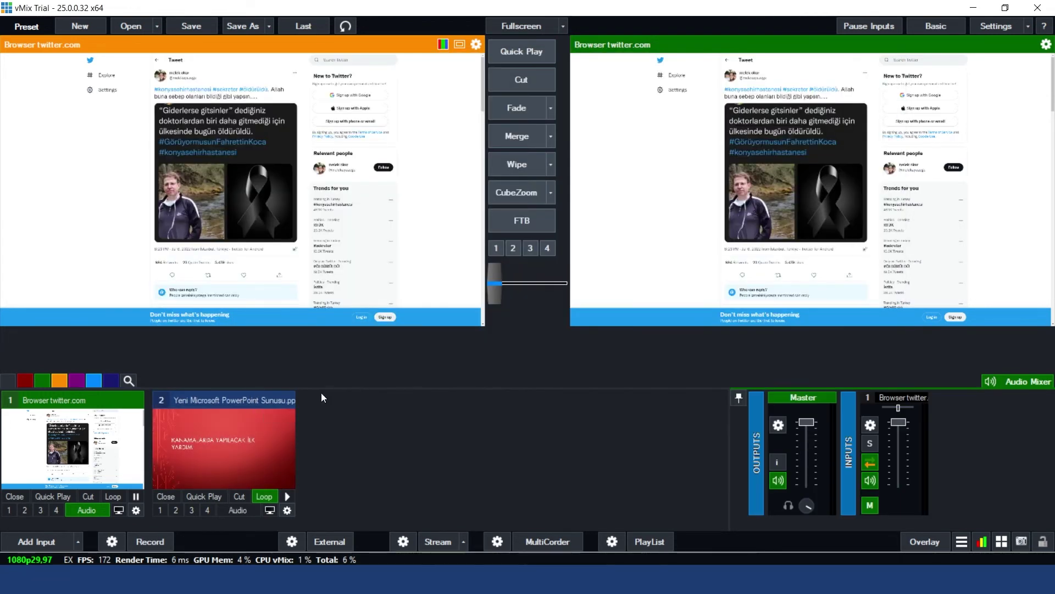
Preview input 2, Cut it live to output, then load it into preview again
left_click(257, 427)
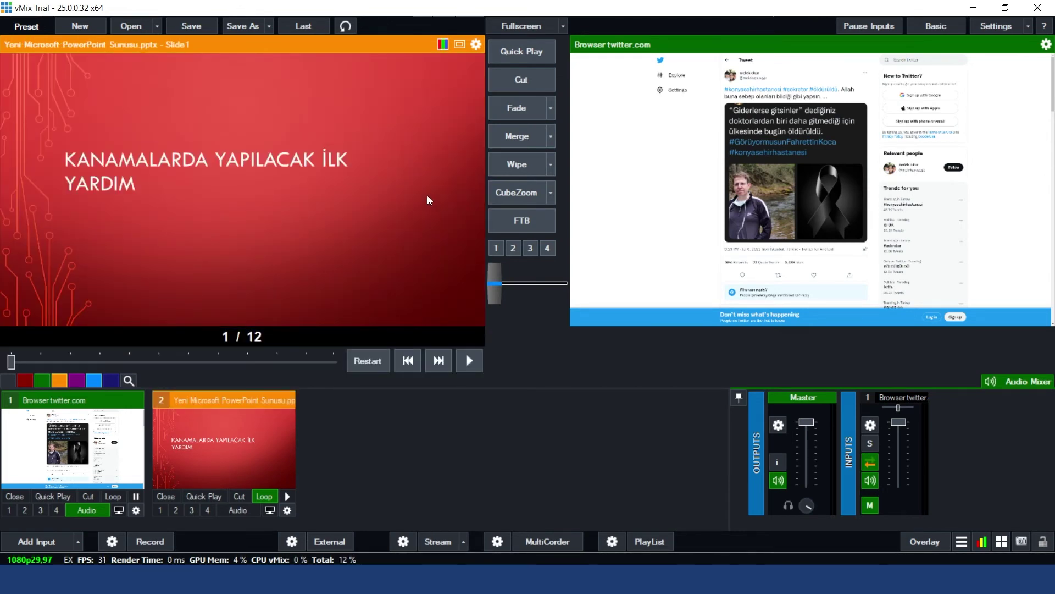
left_click(511, 82)
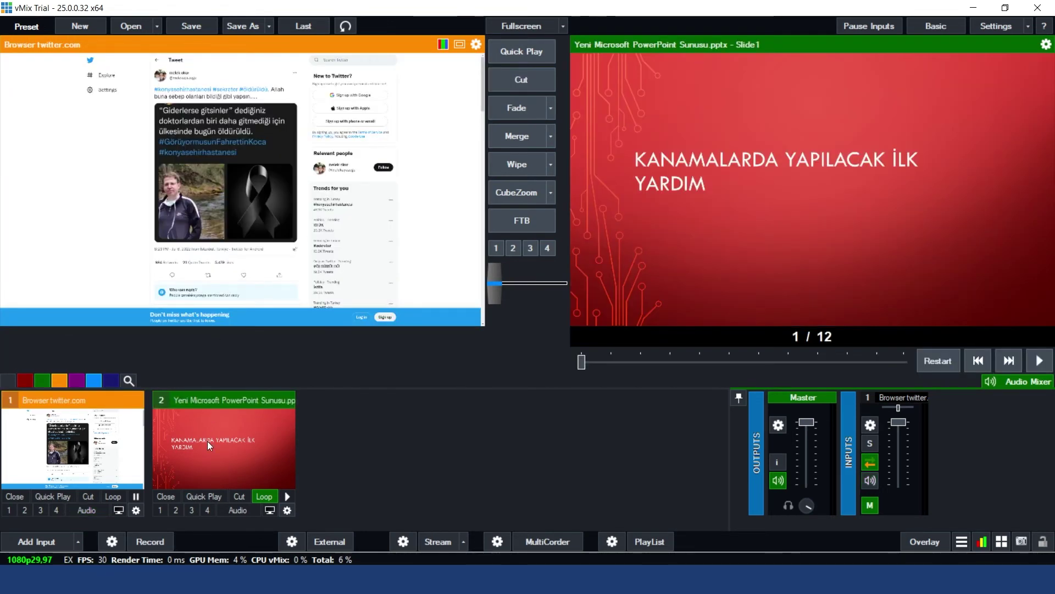
left_click(223, 461)
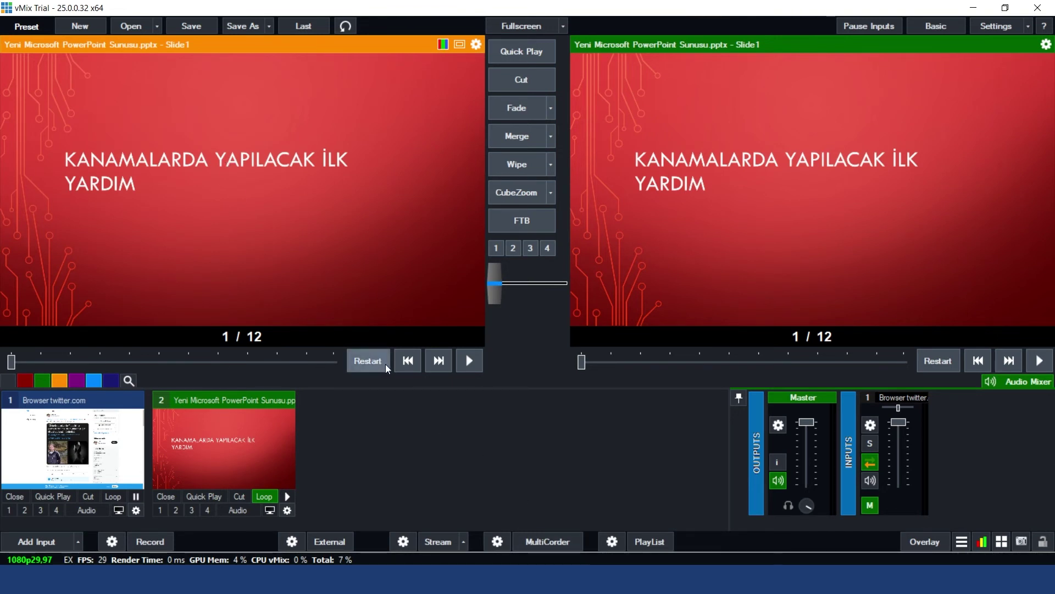
Play then pause the slideshow, and step forward with Next slide toward slide 6 of 12
left_click(469, 360)
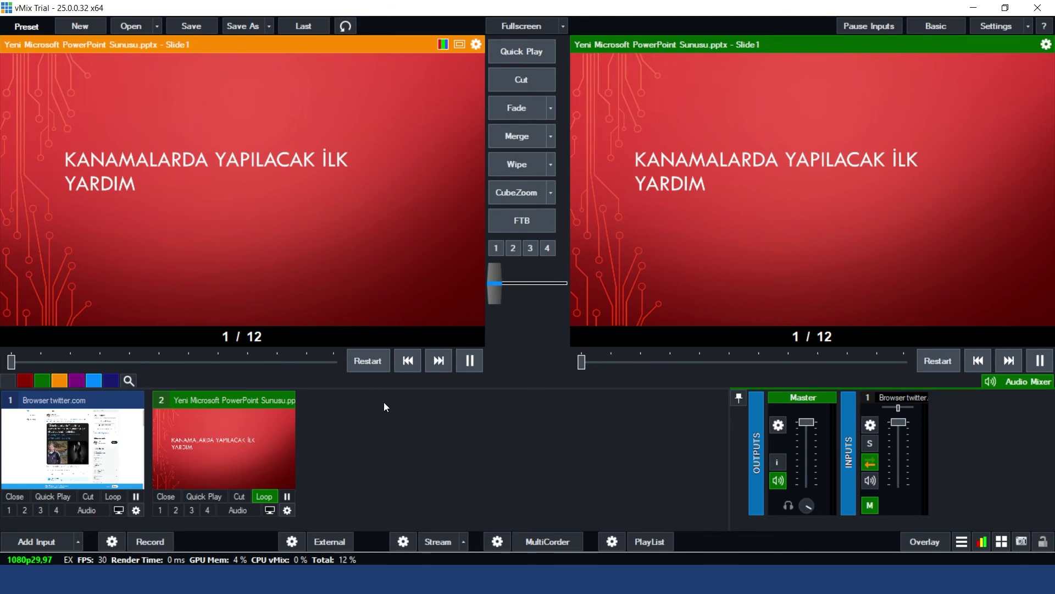
left_click(469, 361)
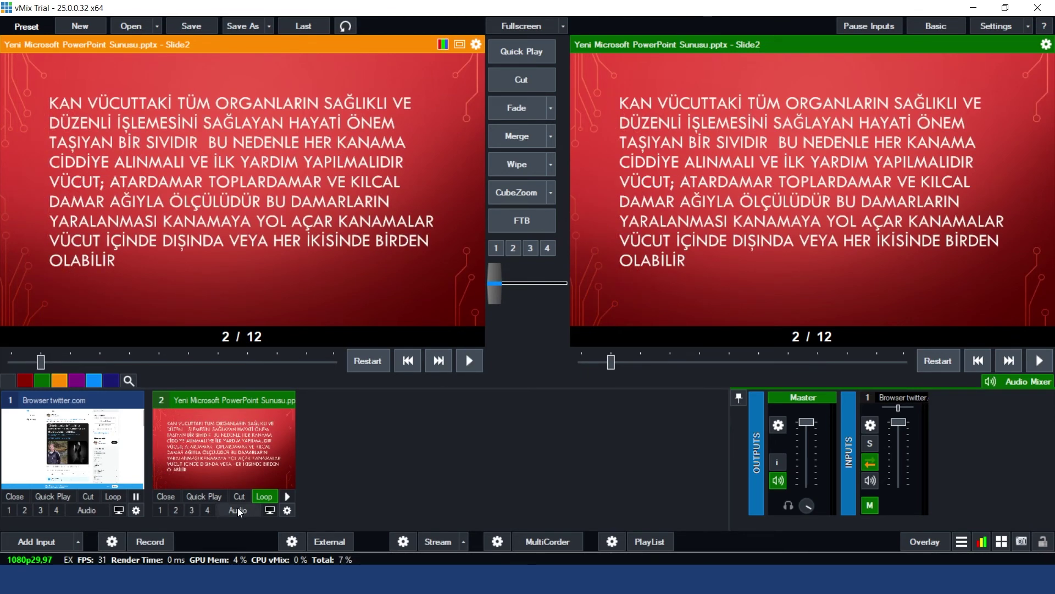
left_click(429, 361)
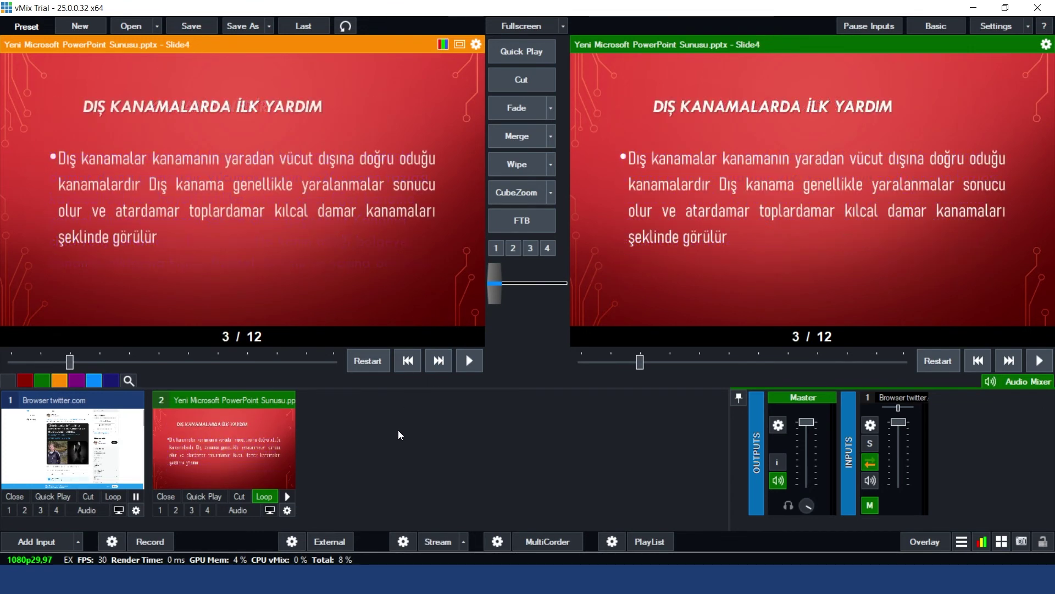
left_click(432, 368)
left_click(446, 367)
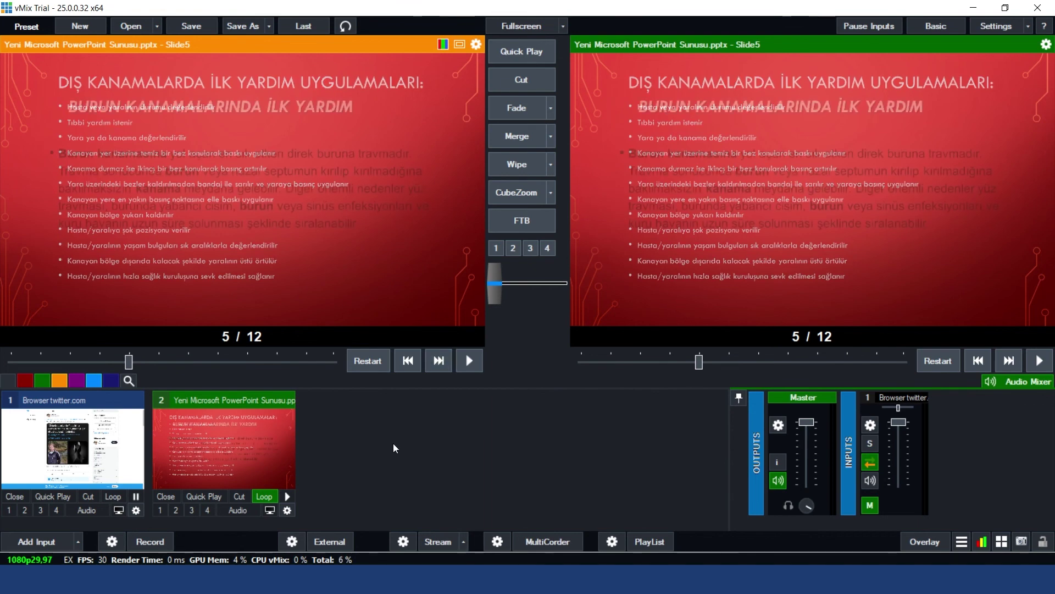